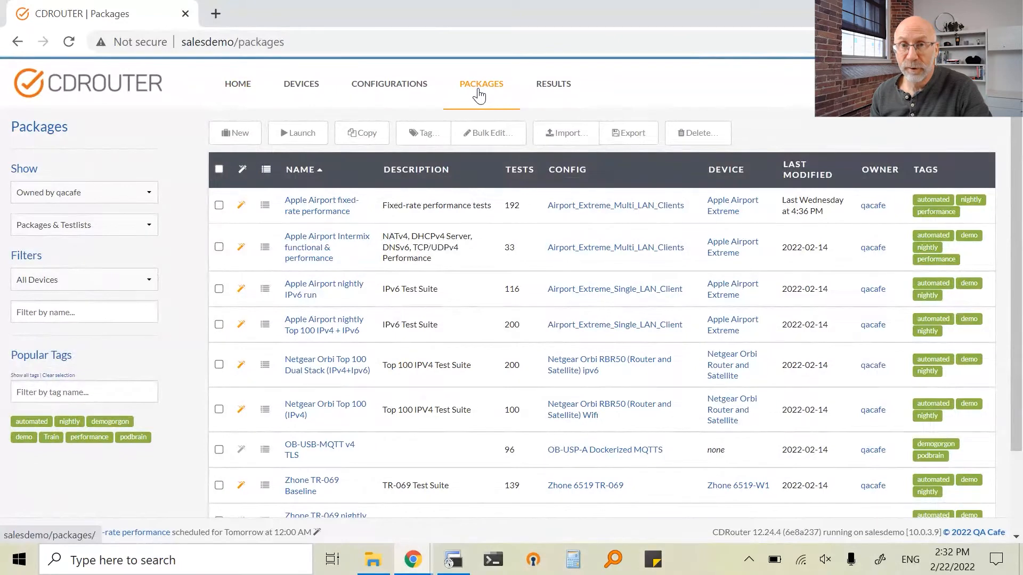
Create a new package and name it "Sample test package 1"
{"action": "left_click", "coordinate": [245, 140]}
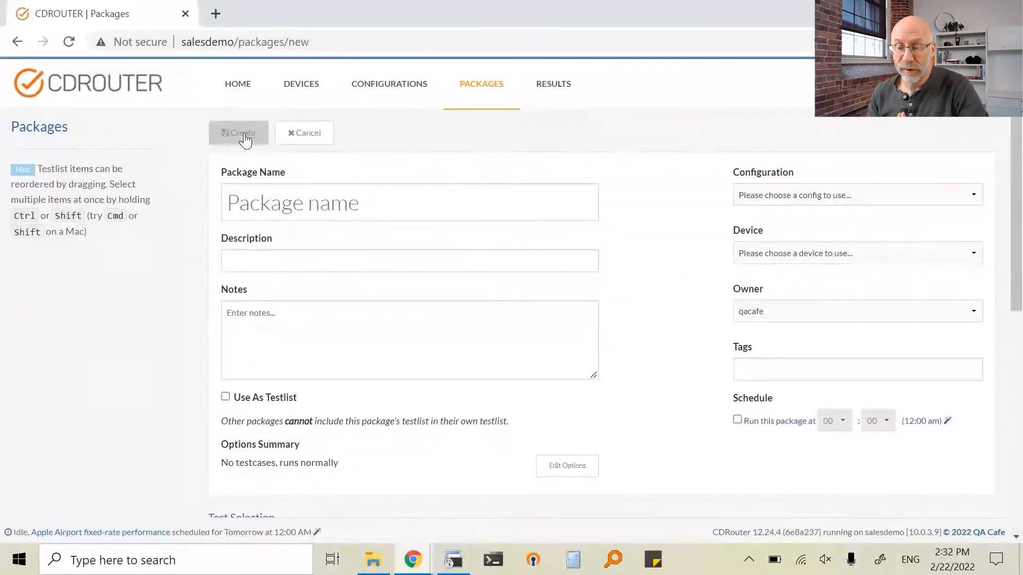
{"action": "left_click", "coordinate": [299, 88]}
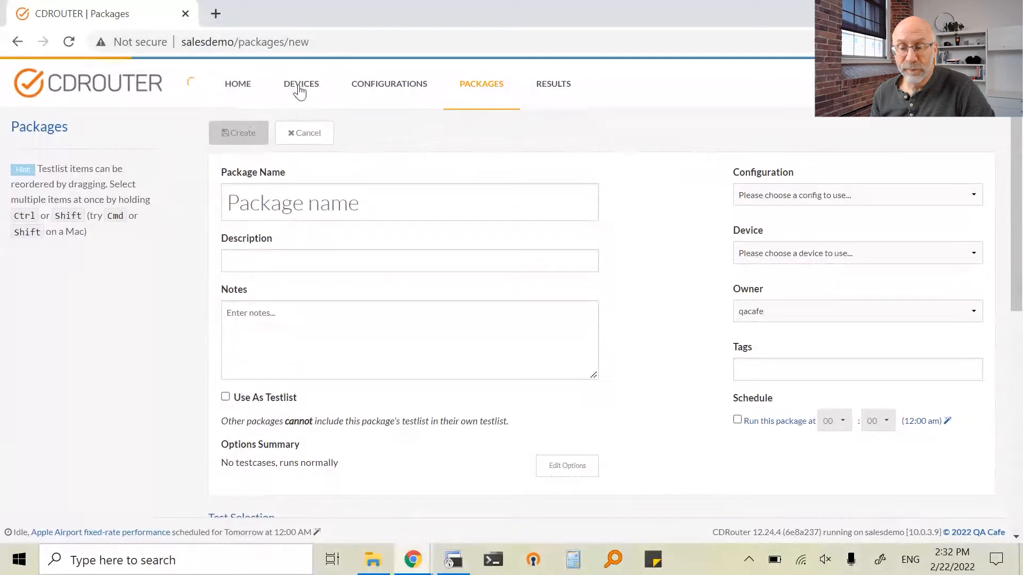
{"action": "left_click", "coordinate": [384, 89]}
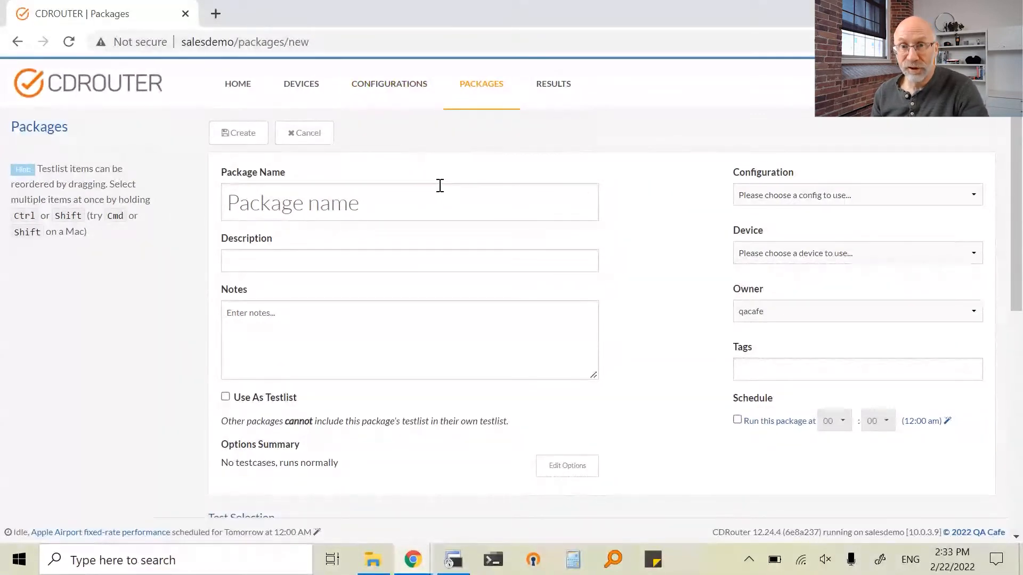
{"action": "left_click", "coordinate": [418, 199]}
{"action": "type", "text": "S"}
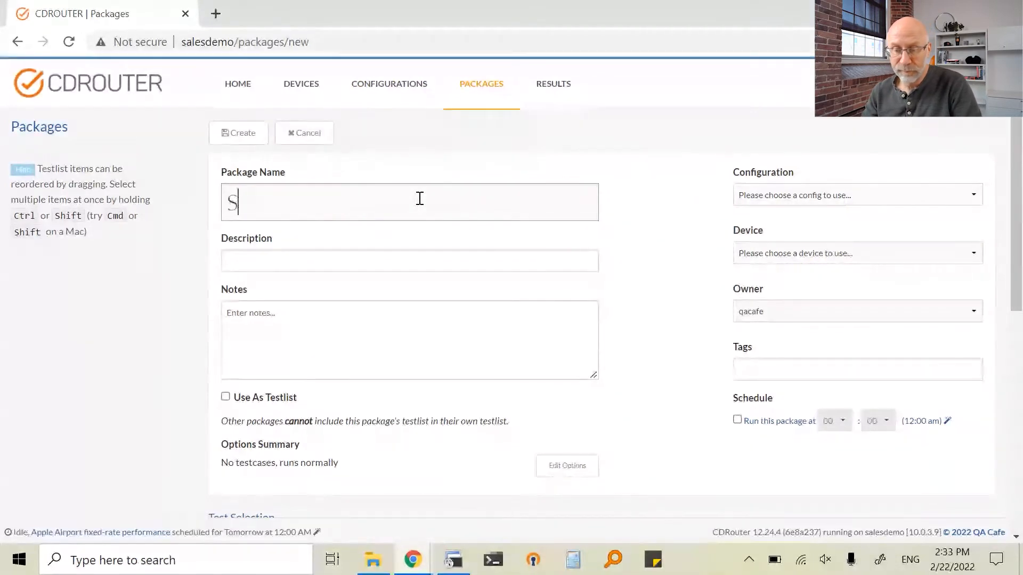
{"action": "type", "text": "ample test pac"}
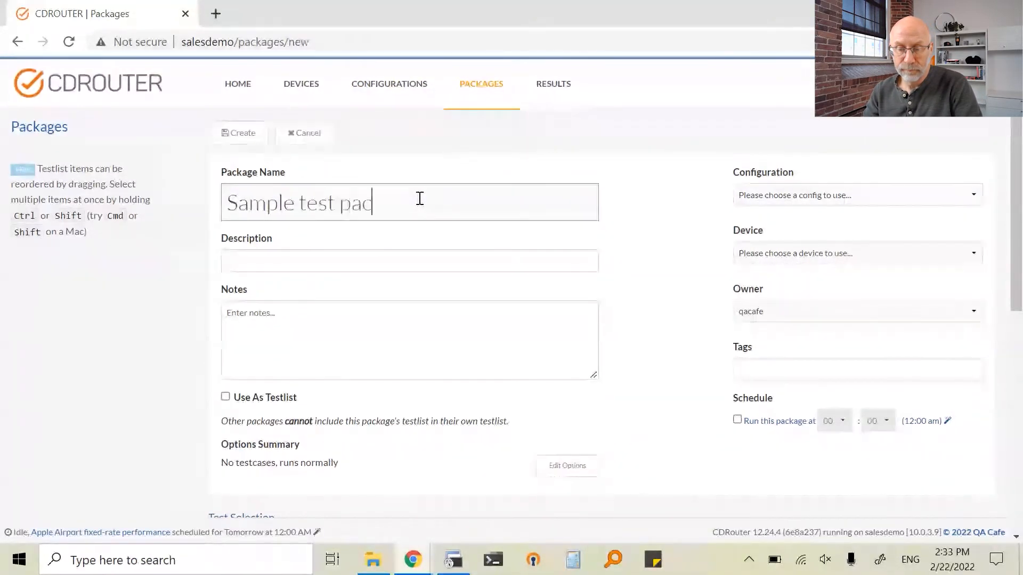
{"action": "type", "text": "kage 1"}
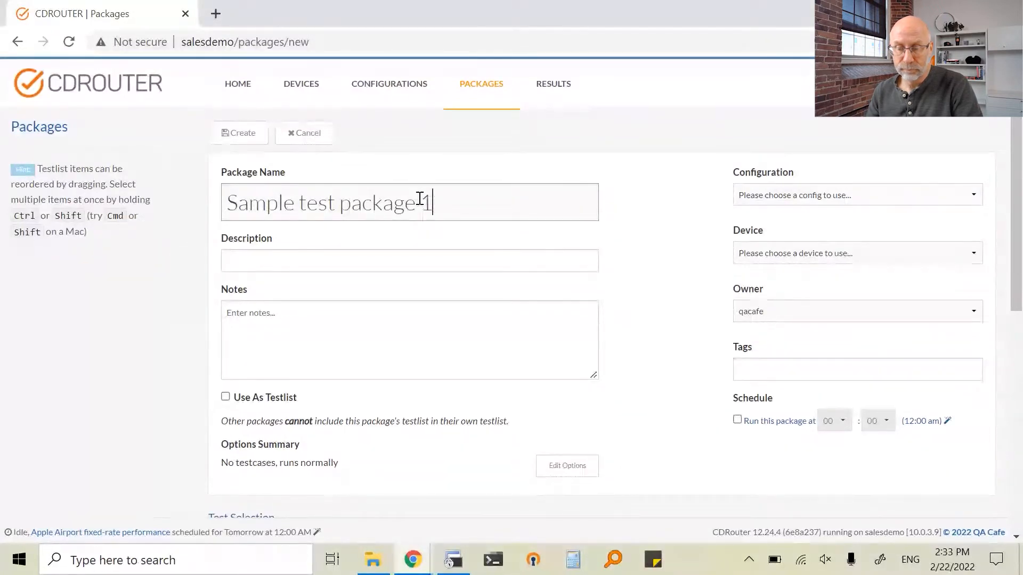
Assign the configuration Airport_Extreme_Multi_LAN_Clients and the device Apple Airport Extreme to the package
{"action": "left_click", "coordinate": [755, 196]}
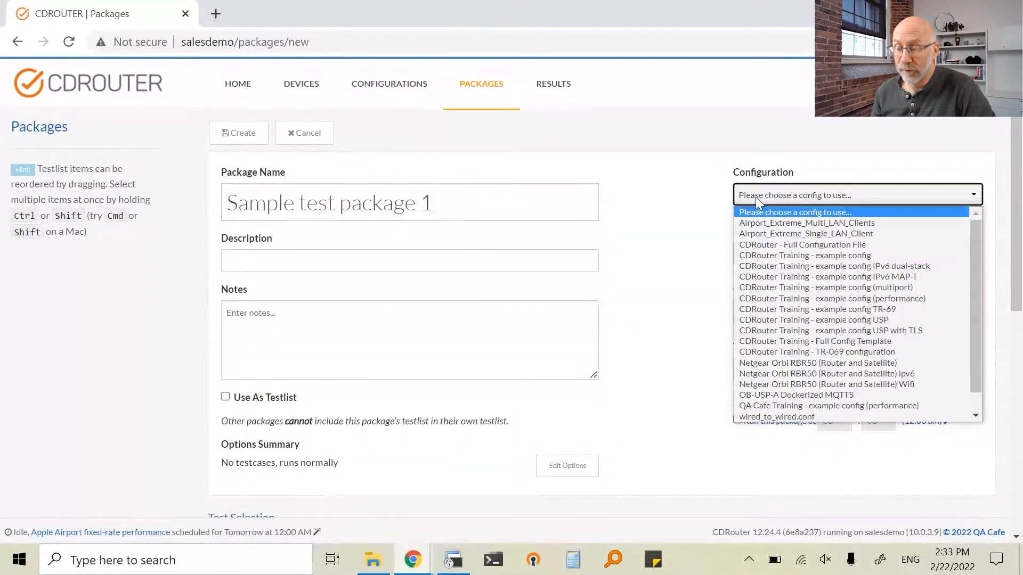
{"action": "left_click", "coordinate": [768, 224]}
{"action": "left_click", "coordinate": [774, 252]}
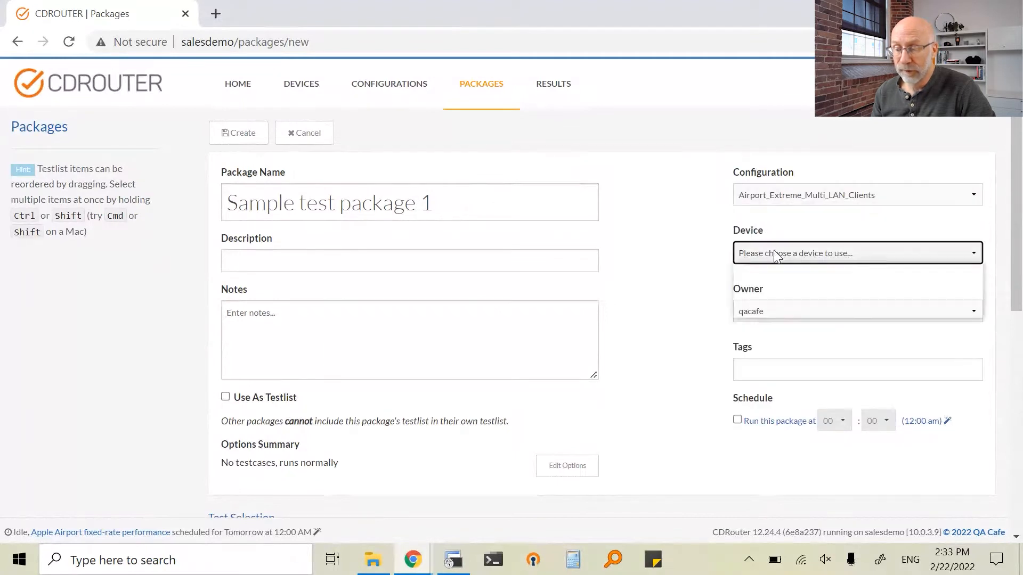
{"action": "left_click", "coordinate": [779, 277]}
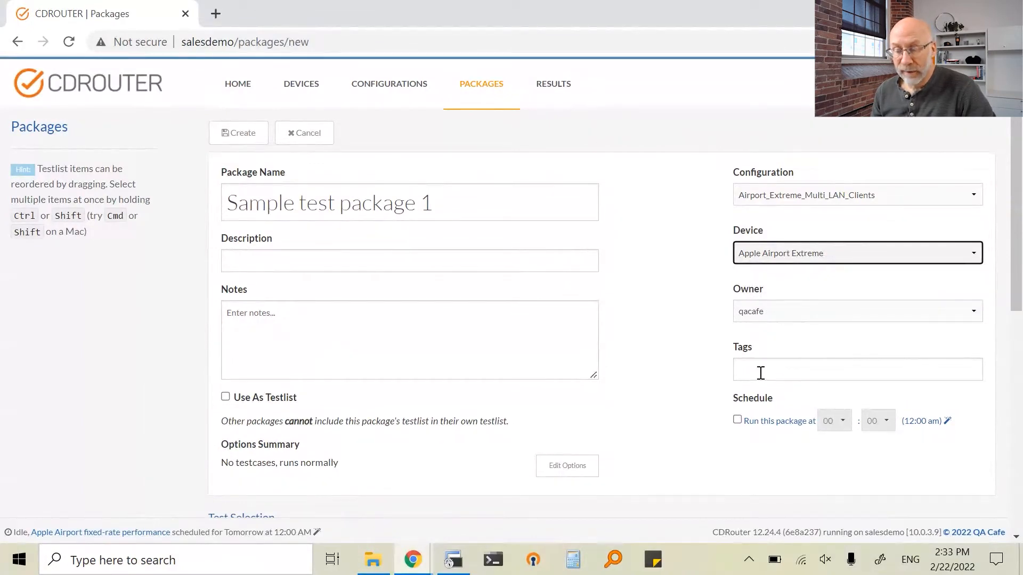
Schedule the package to run automatically at 17:00
{"action": "left_click", "coordinate": [738, 420]}
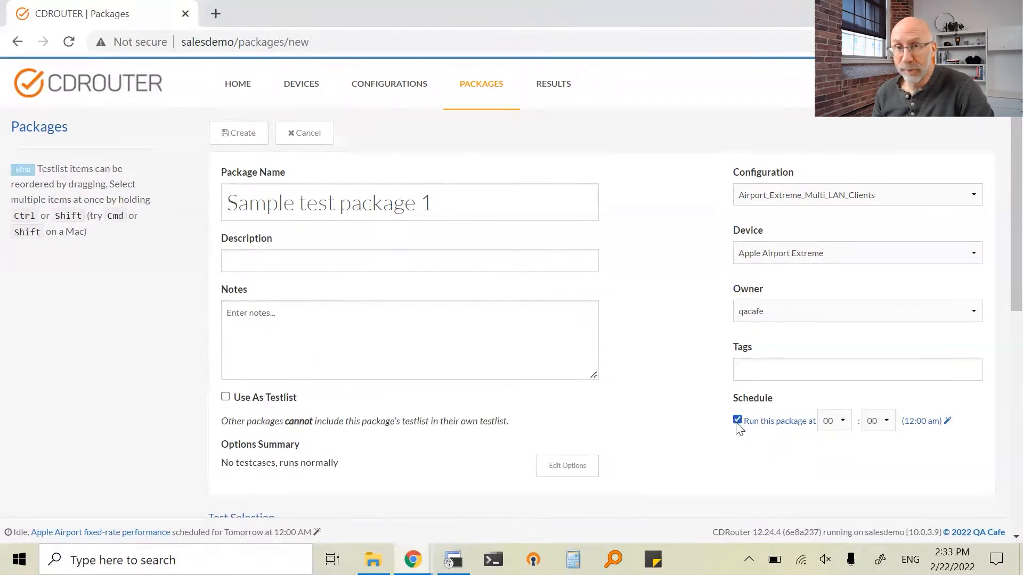
{"action": "left_click", "coordinate": [832, 422]}
{"action": "scroll", "coordinate": [833, 393], "scroll_direction": "down", "scroll_amount": 2}
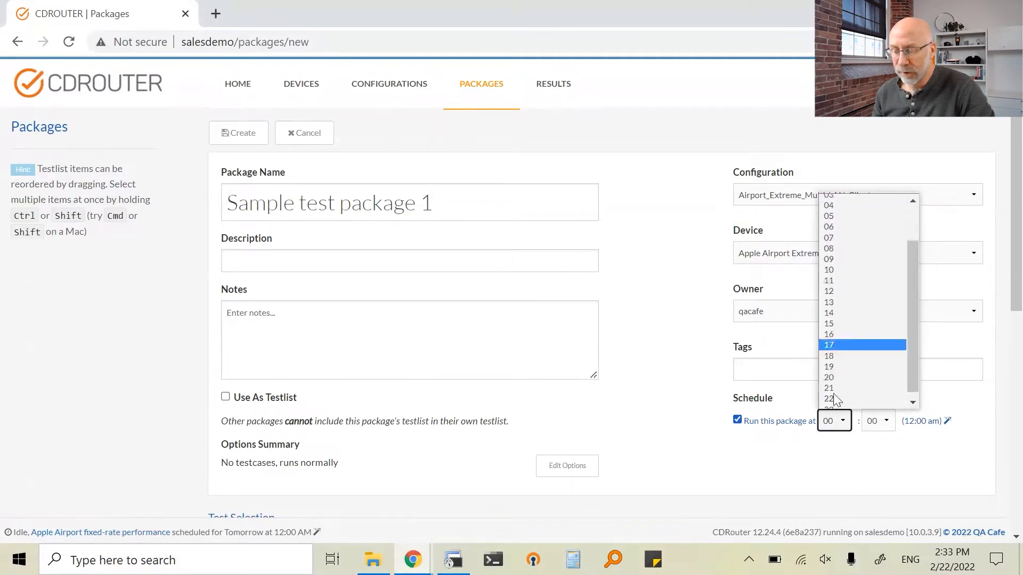
{"action": "left_click", "coordinate": [834, 341]}
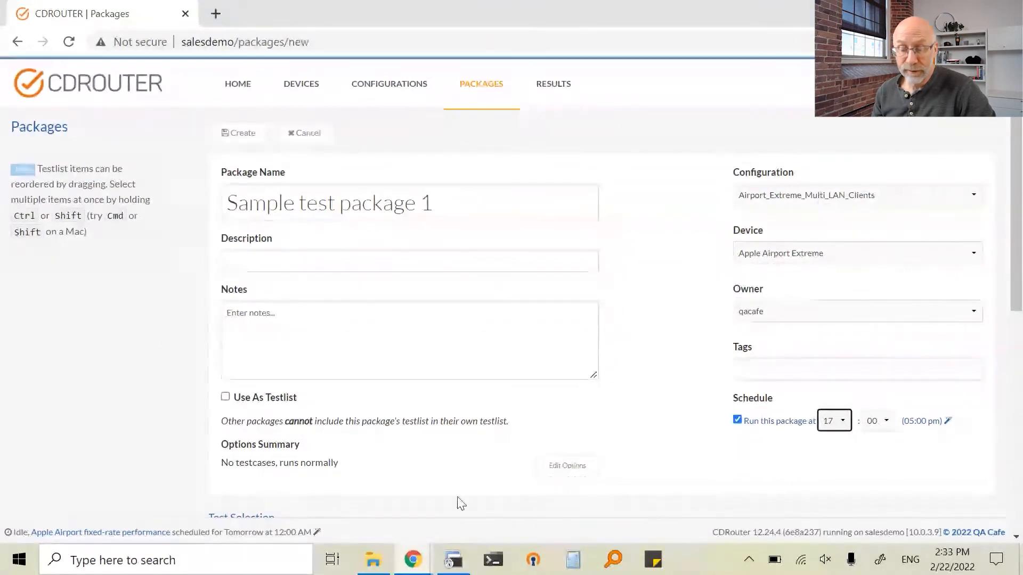
Review the package's test execution, retry and advanced options, and close them without changes
{"action": "left_click", "coordinate": [555, 478]}
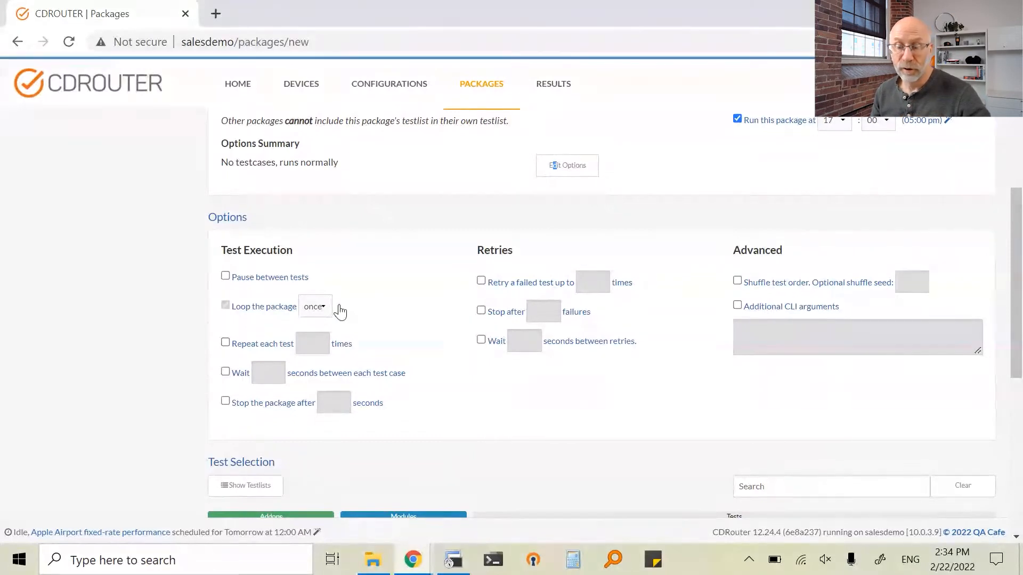
{"action": "left_click", "coordinate": [563, 173]}
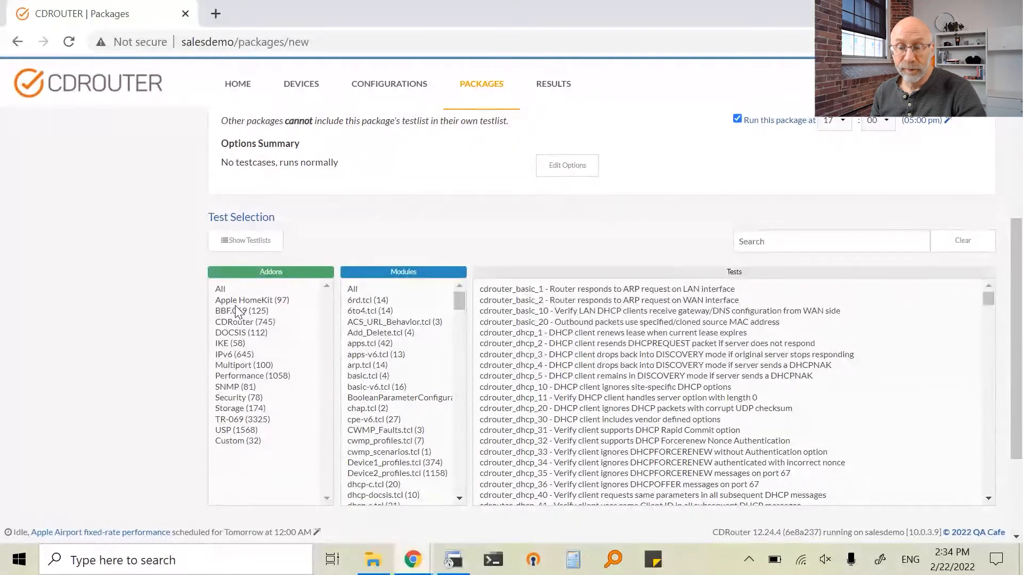
Add the tests cdrouter_basic_1, cdrouter_basic_2 and cdrouter_basic_10 from the CDRouter addon's basic.tcl module to the package
{"action": "left_click", "coordinate": [223, 325]}
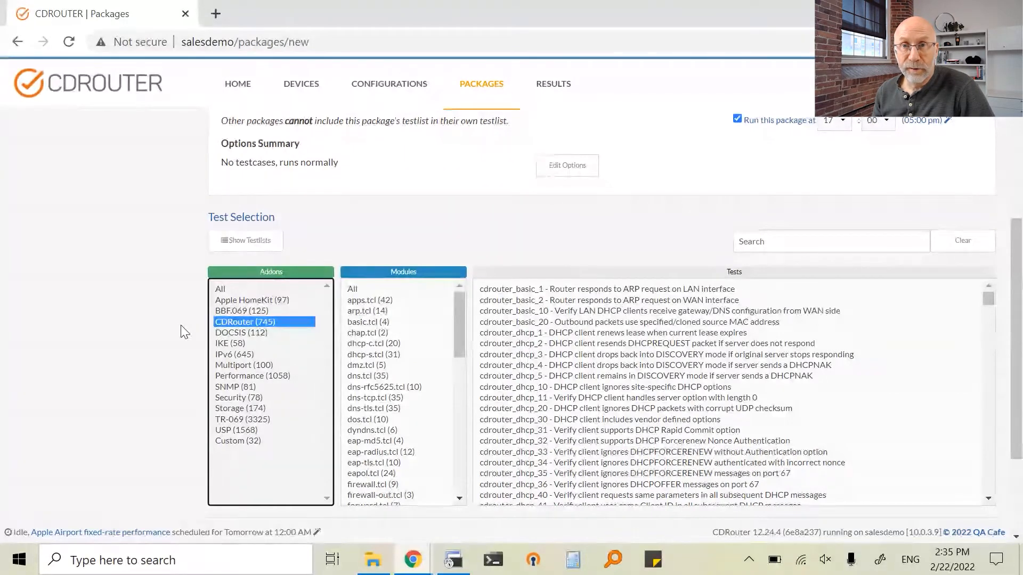
{"action": "left_click", "coordinate": [358, 323]}
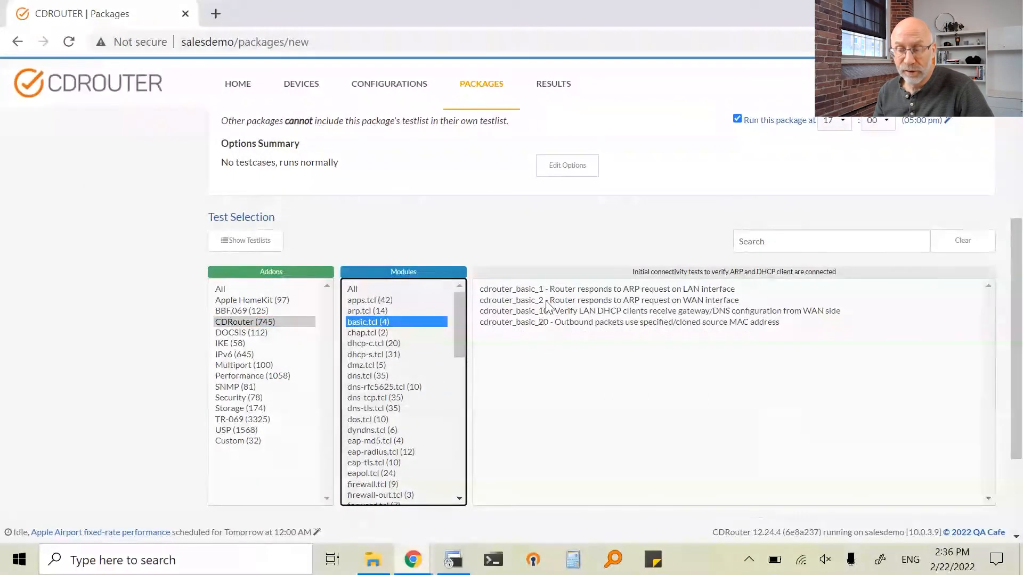
{"action": "left_click", "coordinate": [551, 294]}
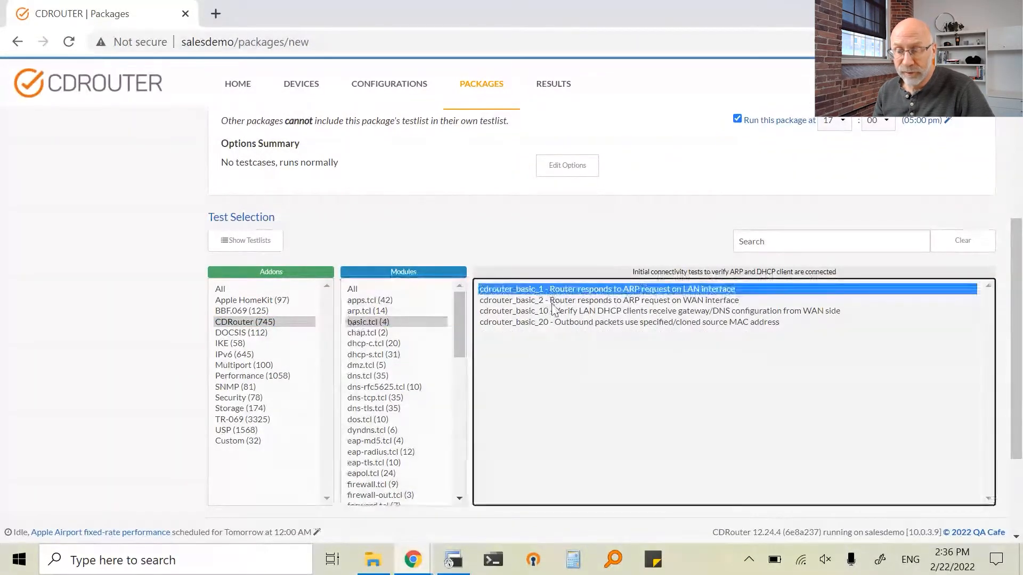
{"action": "left_click", "coordinate": [552, 301]}
{"action": "left_click_drag", "start_coordinate": [556, 291], "coordinate": [556, 312]}
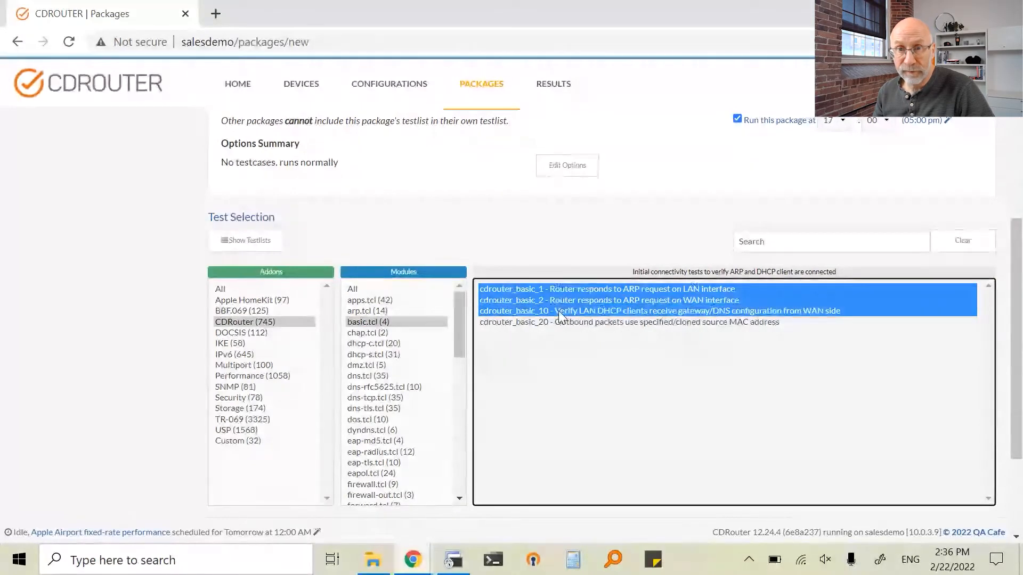
{"action": "scroll", "coordinate": [549, 460], "scroll_direction": "down", "scroll_amount": 1}
{"action": "scroll", "coordinate": [549, 463], "scroll_direction": "down", "scroll_amount": 2}
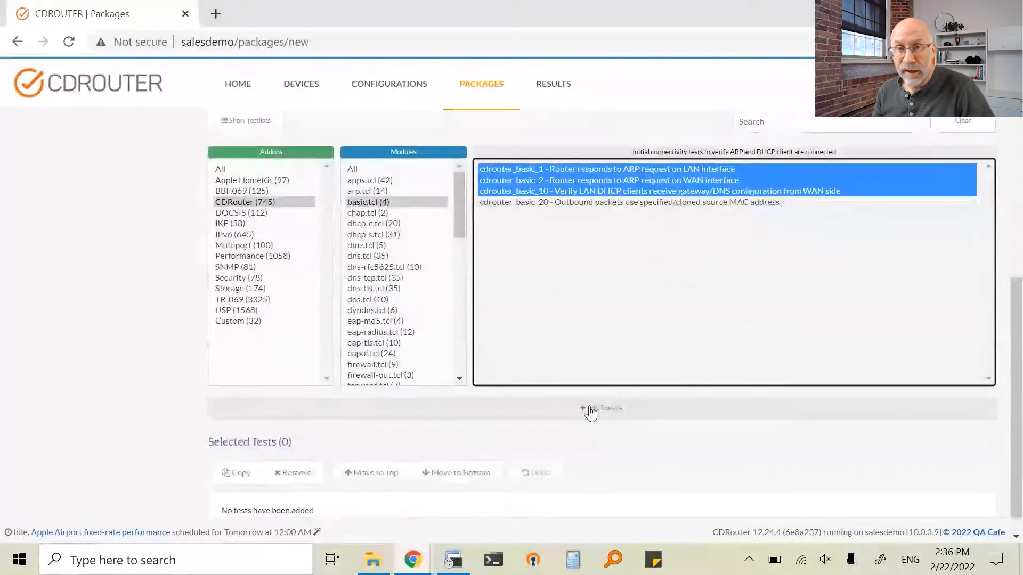
{"action": "left_click", "coordinate": [588, 409]}
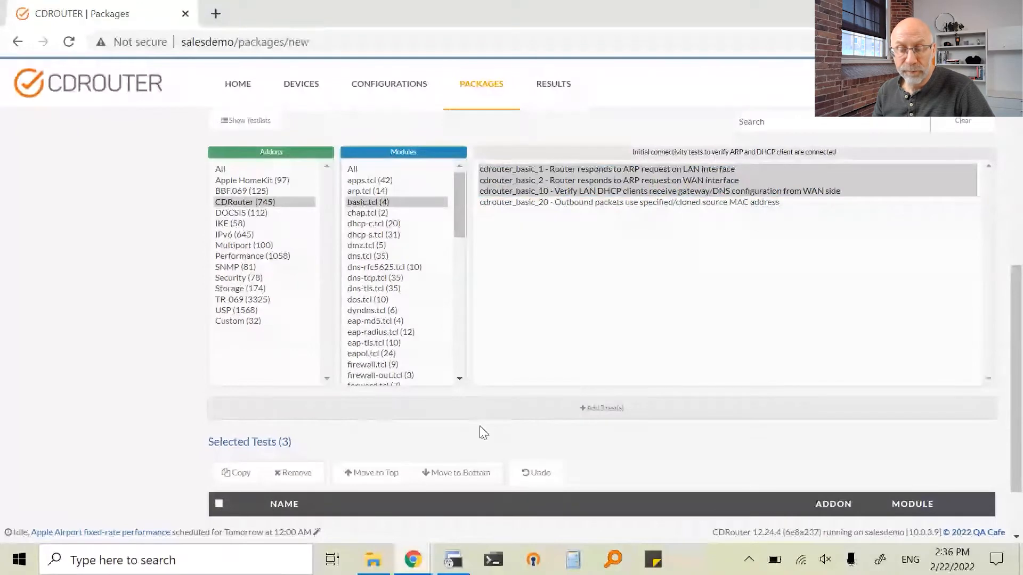
{"action": "scroll", "coordinate": [483, 432], "scroll_direction": "down", "scroll_amount": 2}
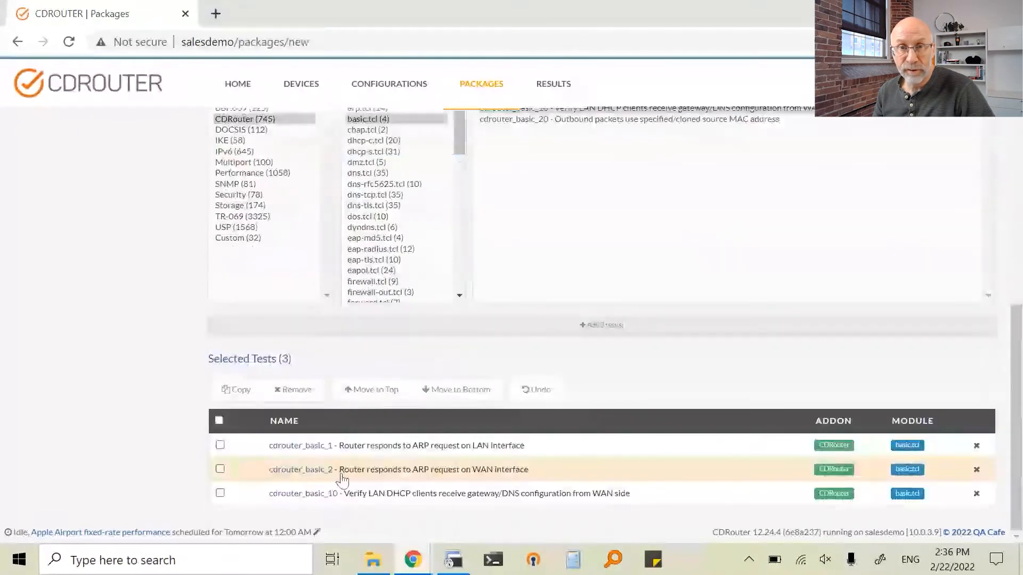
Add the CDRouter addon's entire dns.tcl module to the selected tests
{"action": "scroll", "coordinate": [172, 388], "scroll_direction": "up", "scroll_amount": 1}
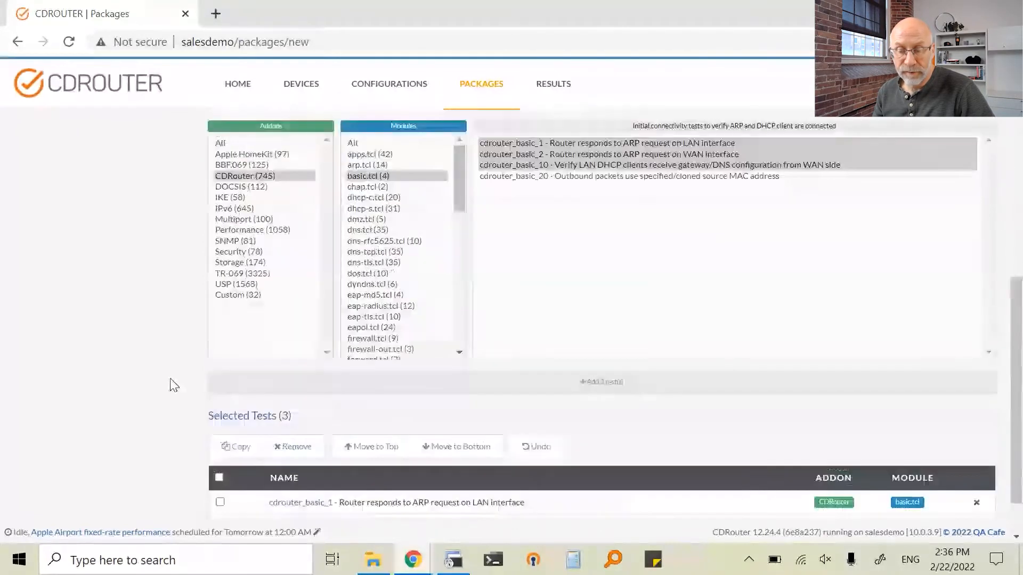
{"action": "scroll", "coordinate": [172, 385], "scroll_direction": "up", "scroll_amount": 1}
{"action": "left_click", "coordinate": [358, 295]}
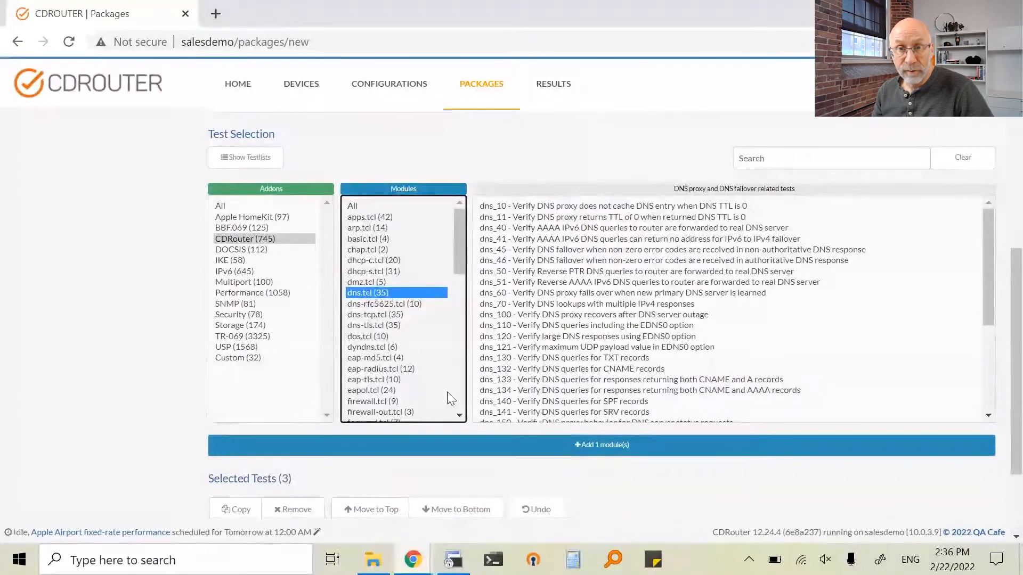
{"action": "left_click", "coordinate": [591, 450]}
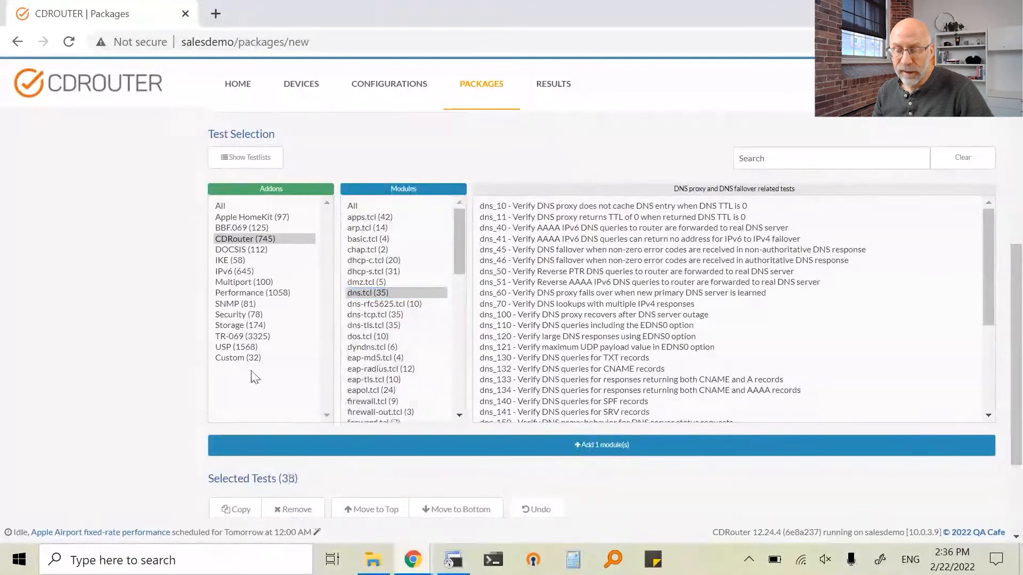
Add the TR-069 addon's entire od128.tcl module to the package and check the list of selected tests
{"action": "scroll", "coordinate": [113, 346], "scroll_direction": "down", "scroll_amount": 1}
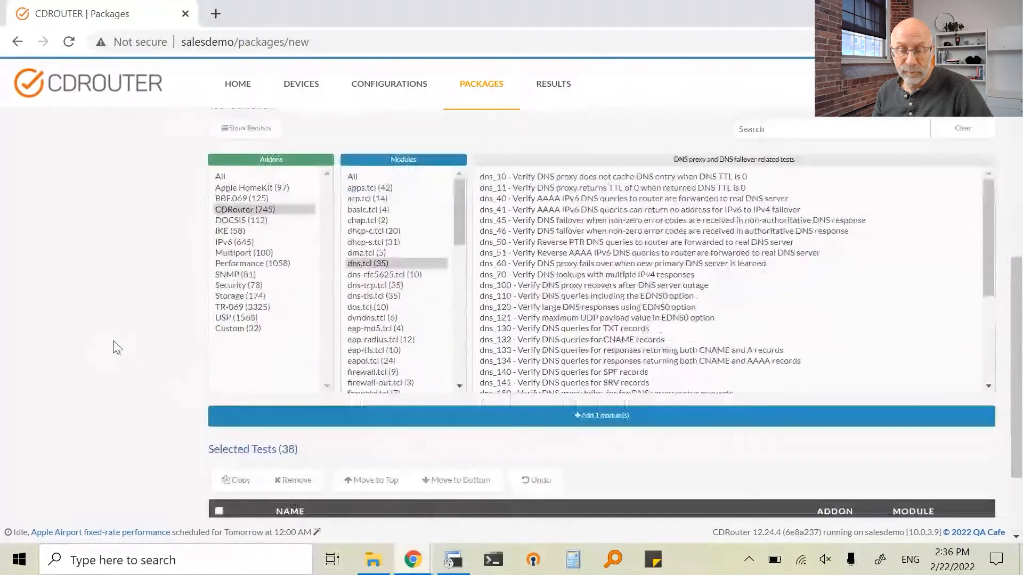
{"action": "scroll", "coordinate": [117, 347], "scroll_direction": "down", "scroll_amount": 2}
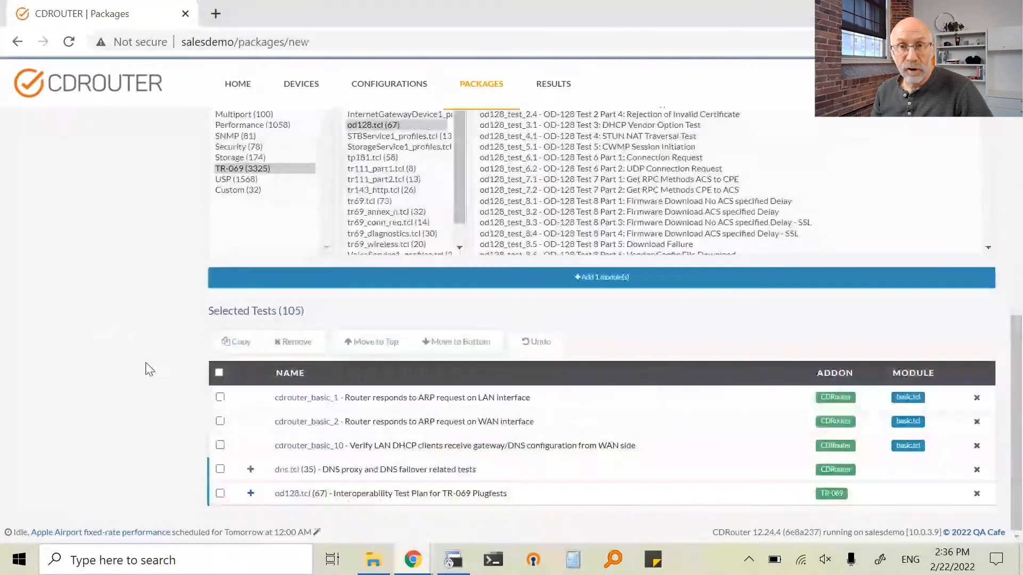
{"action": "scroll", "coordinate": [147, 363], "scroll_direction": "up", "scroll_amount": 5}
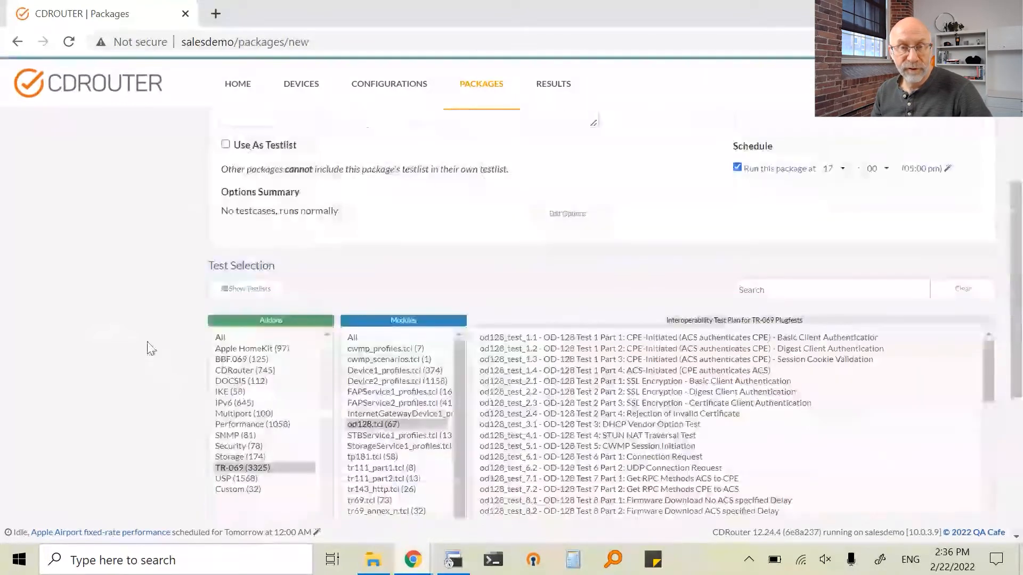
{"action": "scroll", "coordinate": [154, 340], "scroll_direction": "down", "scroll_amount": 2}
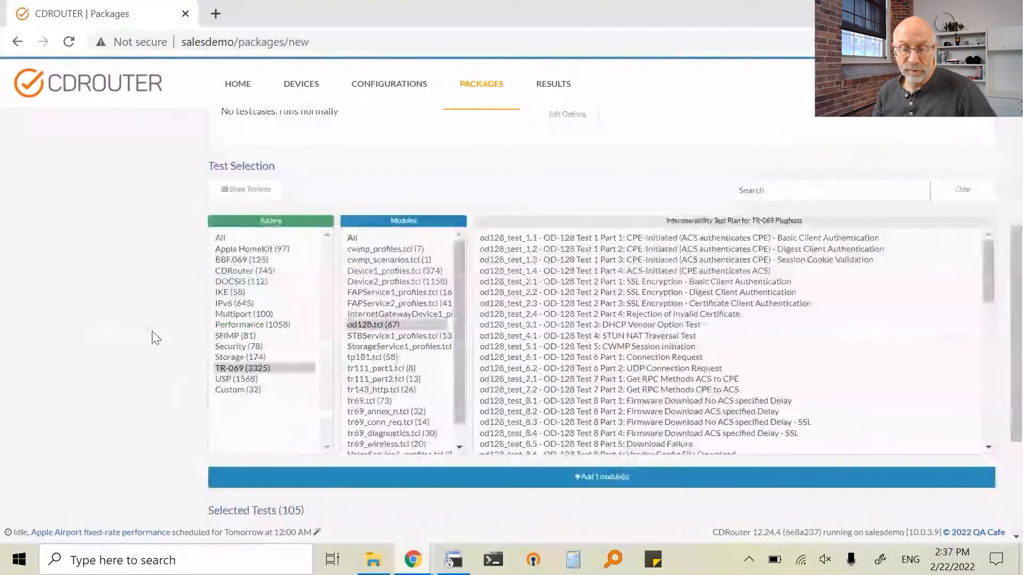
Display the available testlists in the package's test selection
{"action": "scroll", "coordinate": [232, 246], "scroll_direction": "up", "scroll_amount": 1}
{"action": "left_click", "coordinate": [239, 213]}
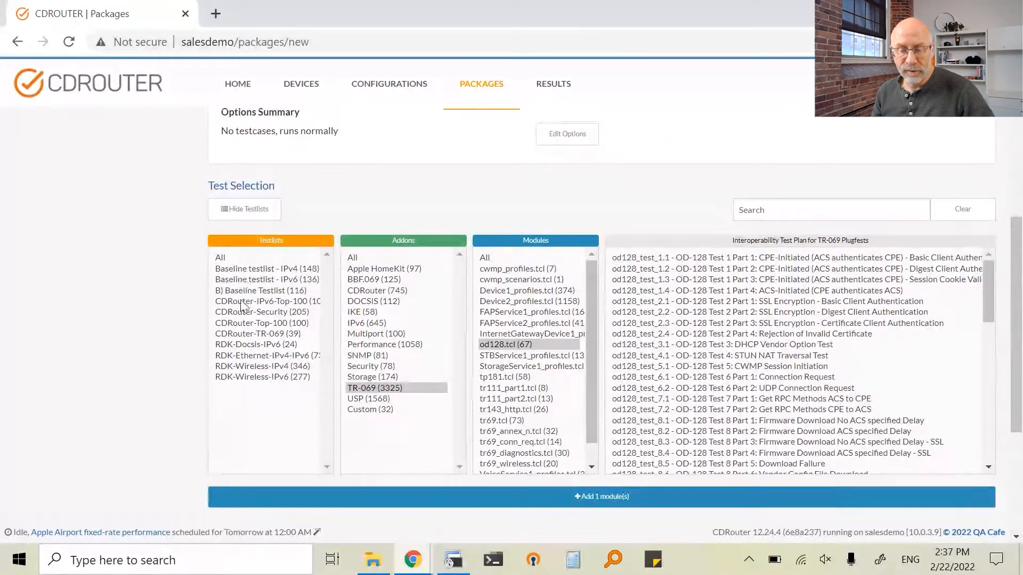
{"action": "left_click_drag", "start_coordinate": [241, 302], "coordinate": [242, 335]}
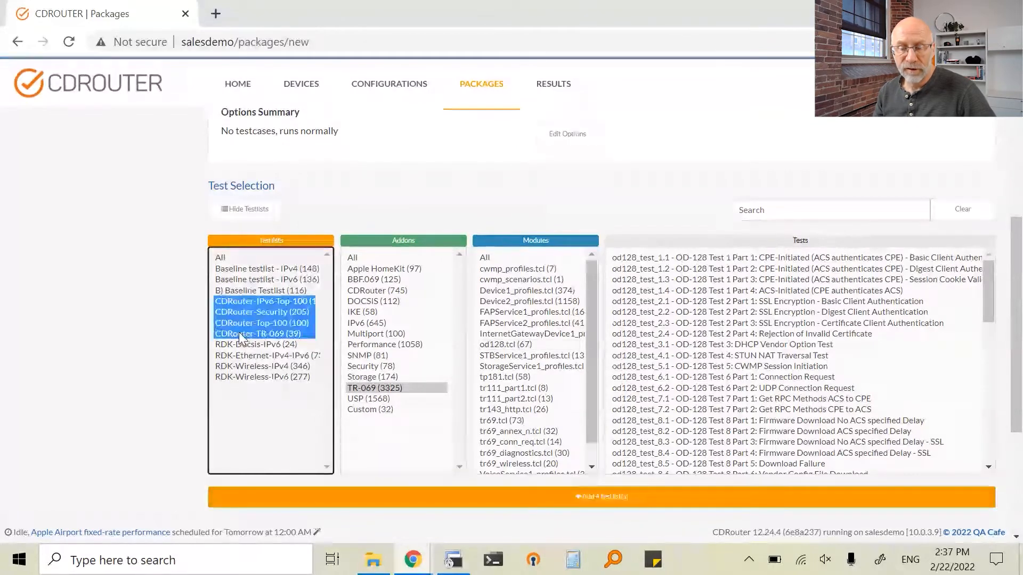
{"action": "left_click", "coordinate": [232, 345]}
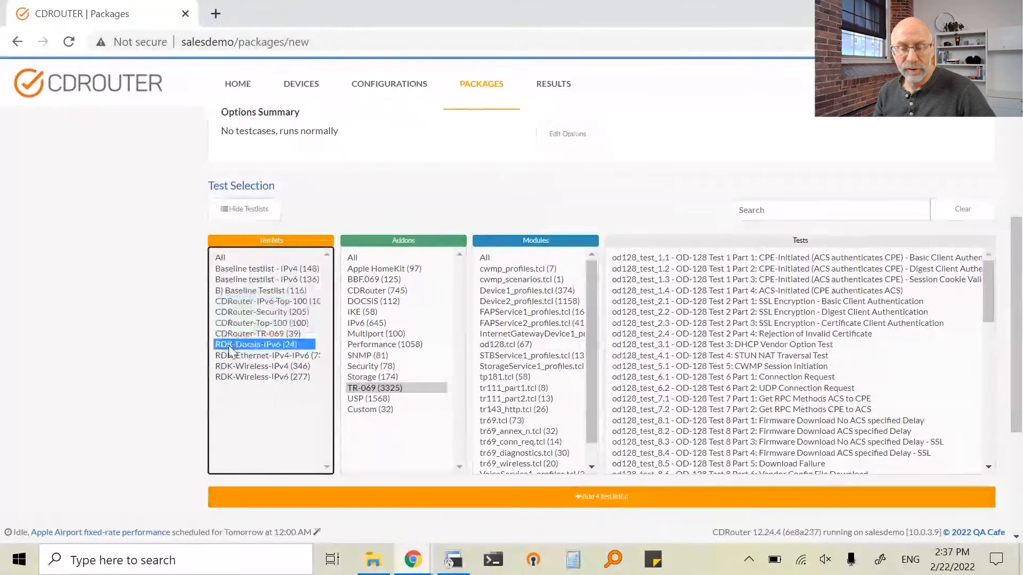
{"action": "left_click_drag", "start_coordinate": [229, 346], "coordinate": [224, 370]}
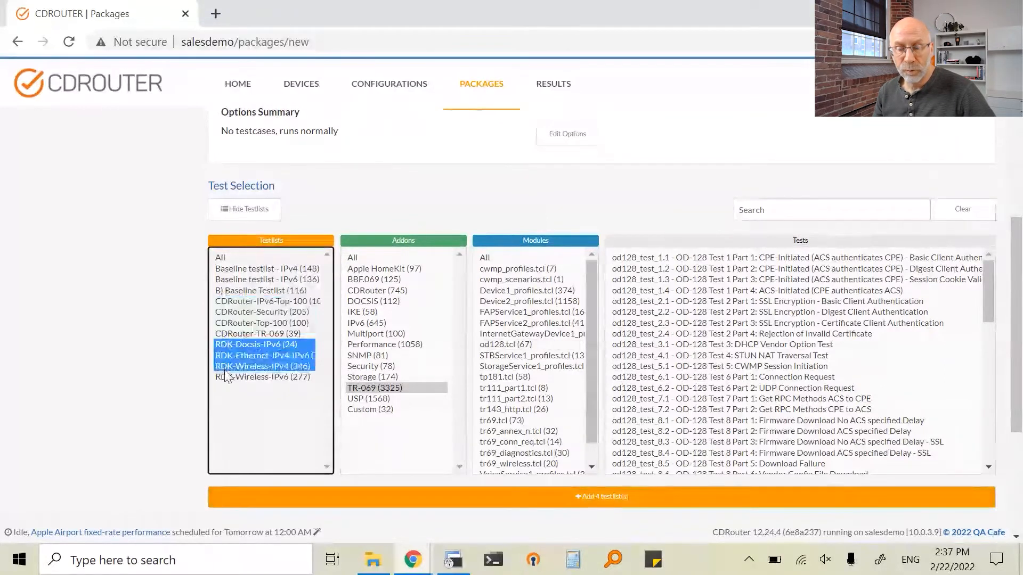
{"action": "left_click_drag", "start_coordinate": [225, 373], "coordinate": [231, 369]}
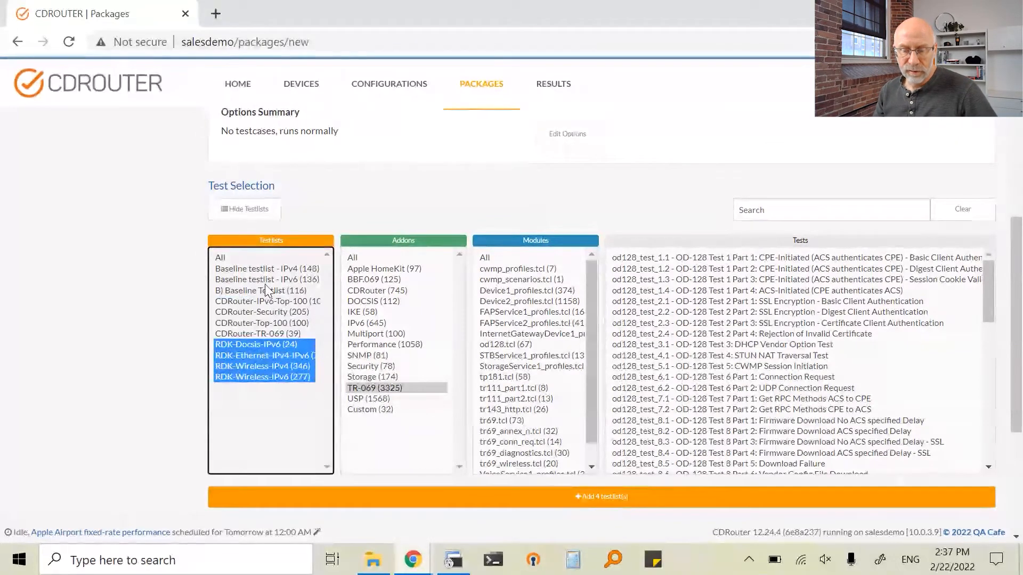
Add "Baseline testlist - IPv4" and "Baseline testlist - IPv6" to the package's selected tests
{"action": "left_click_drag", "start_coordinate": [265, 269], "coordinate": [266, 280]}
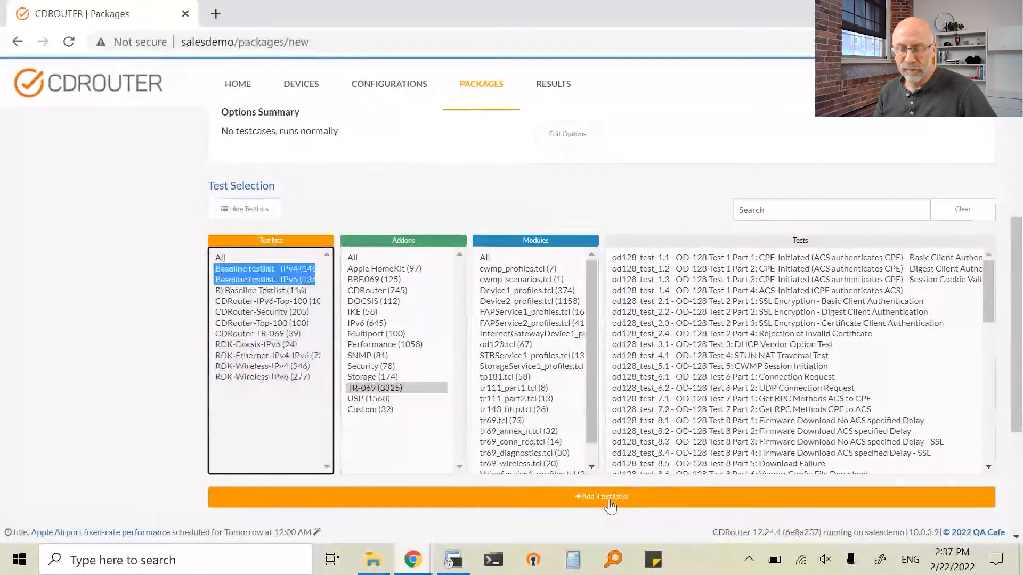
{"action": "left_click", "coordinate": [611, 502]}
{"action": "scroll", "coordinate": [162, 393], "scroll_direction": "down", "scroll_amount": 1}
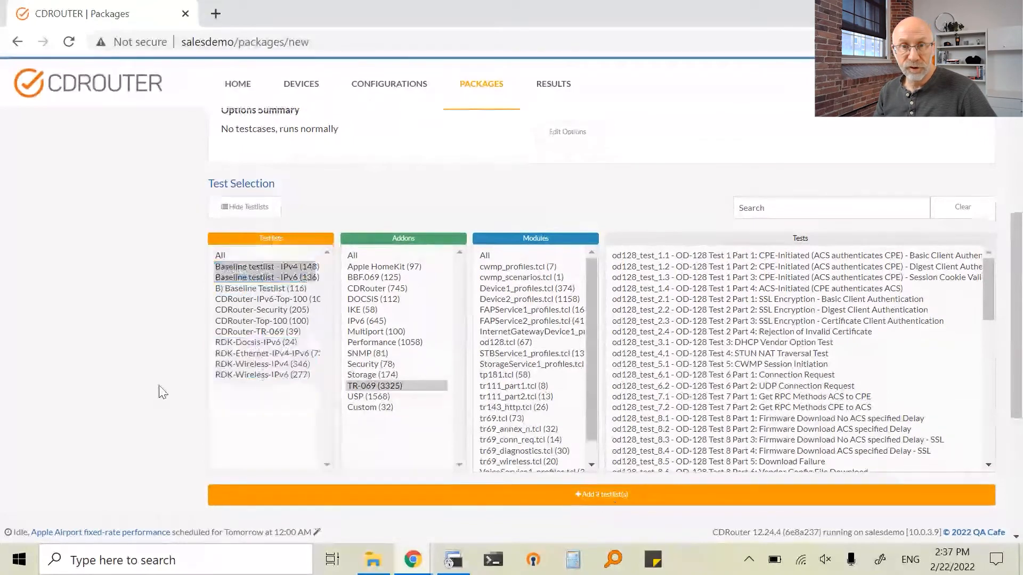
Move the od128.tcl module directly below cdrouter_basic_1 in the selected tests and create the package
{"action": "scroll", "coordinate": [162, 392], "scroll_direction": "down", "scroll_amount": 5}
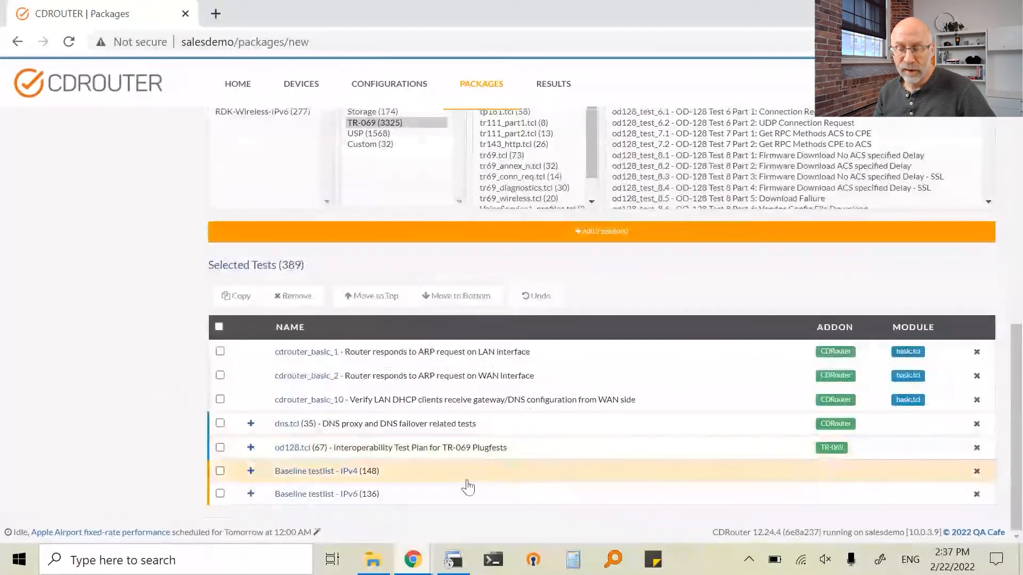
{"action": "left_click_drag", "start_coordinate": [474, 440], "coordinate": [497, 378]}
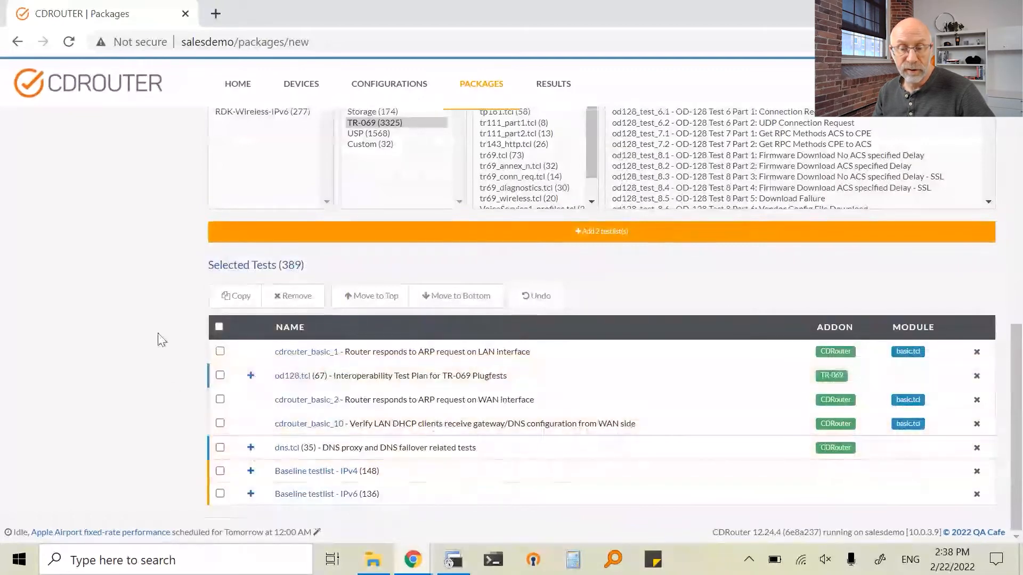
{"action": "scroll", "coordinate": [162, 335], "scroll_direction": "up", "scroll_amount": 6}
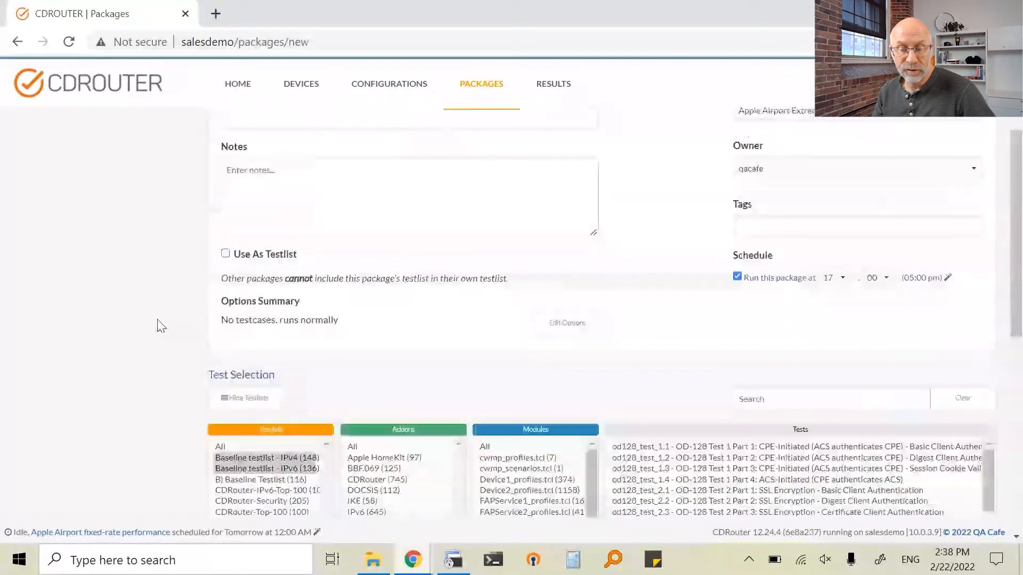
{"action": "scroll", "coordinate": [161, 326], "scroll_direction": "up", "scroll_amount": 3}
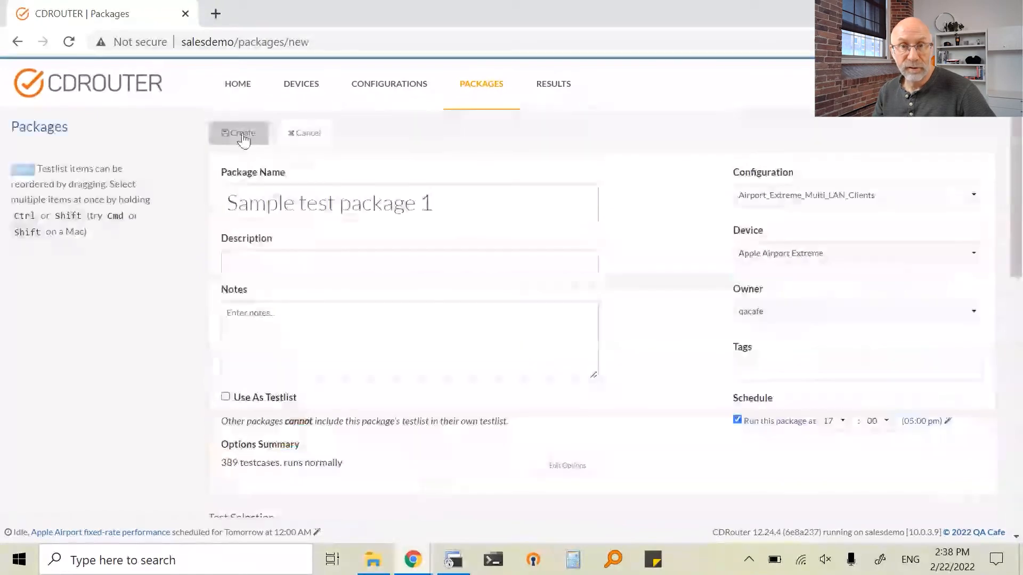
{"action": "left_click", "coordinate": [243, 137]}
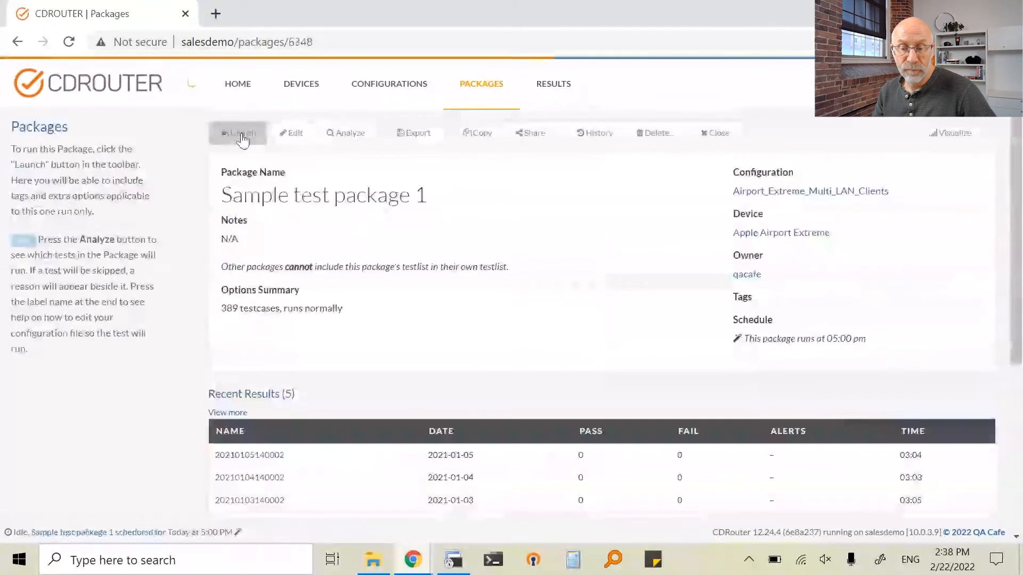
Find "Sample test package 1" in the packages list and open its details page
{"action": "left_click", "coordinate": [474, 89]}
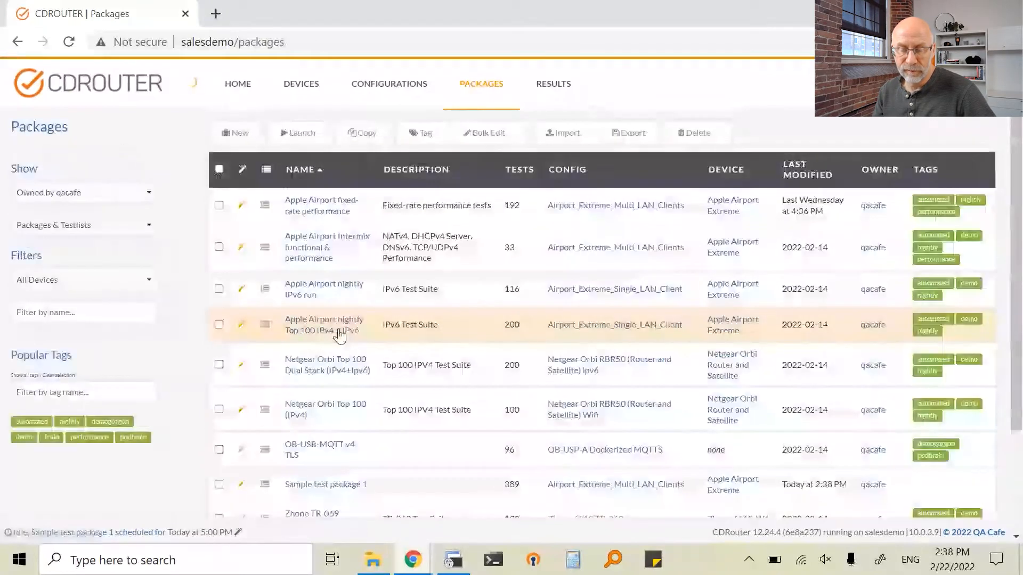
{"action": "scroll", "coordinate": [339, 336], "scroll_direction": "down", "scroll_amount": 2}
{"action": "left_click", "coordinate": [219, 349]}
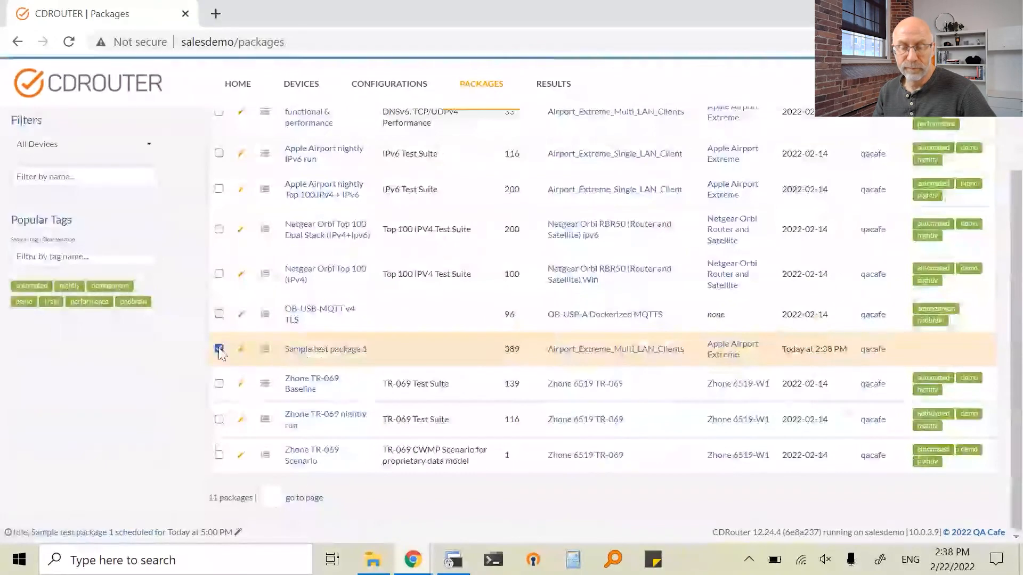
{"action": "left_click", "coordinate": [313, 351]}
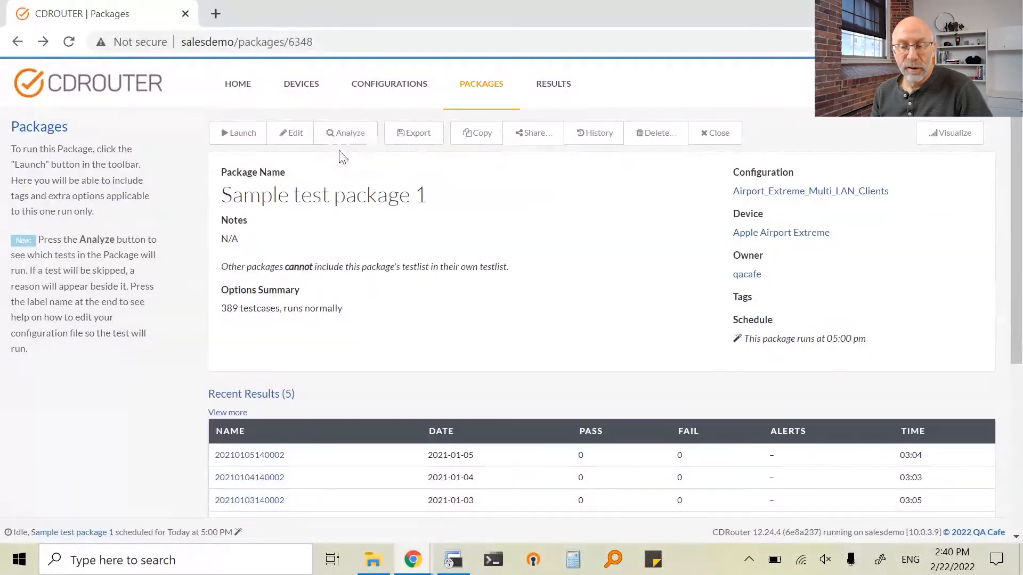
{"action": "left_click", "coordinate": [352, 133]}
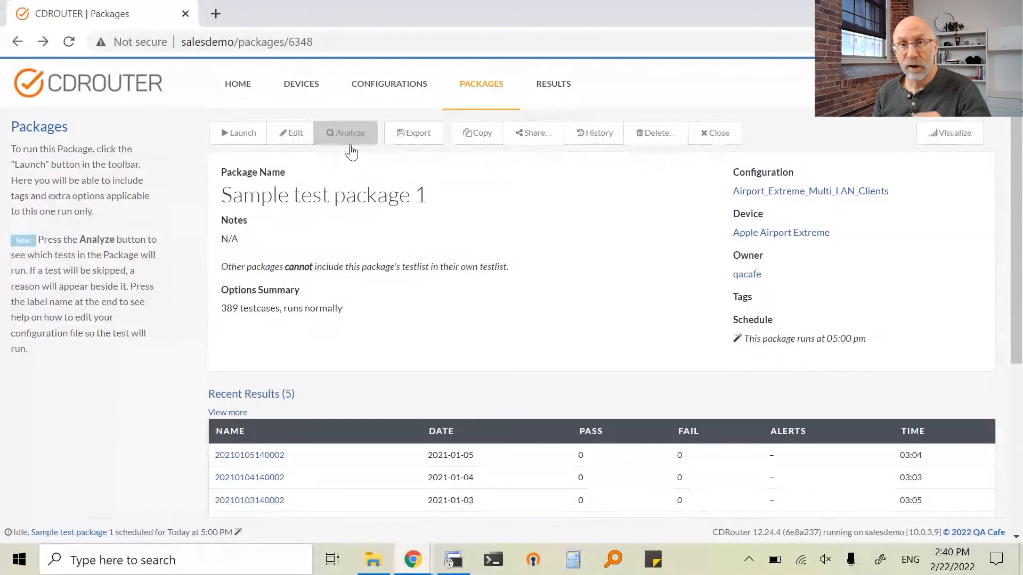
{"action": "left_click", "coordinate": [349, 133]}
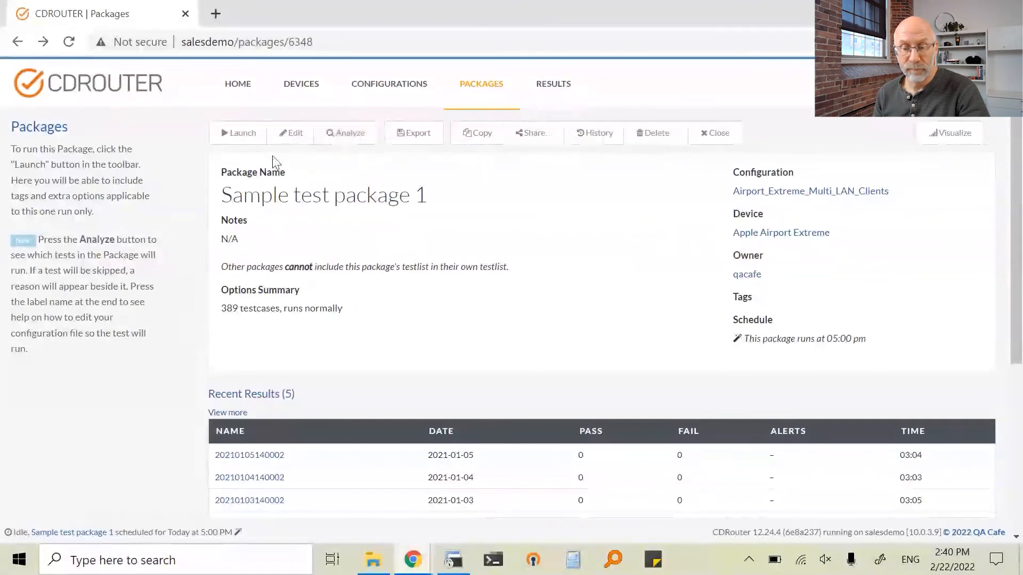
Launch "Sample test package 1" immediately with its preset device and configuration, and display the jobs list
{"action": "left_click", "coordinate": [235, 133]}
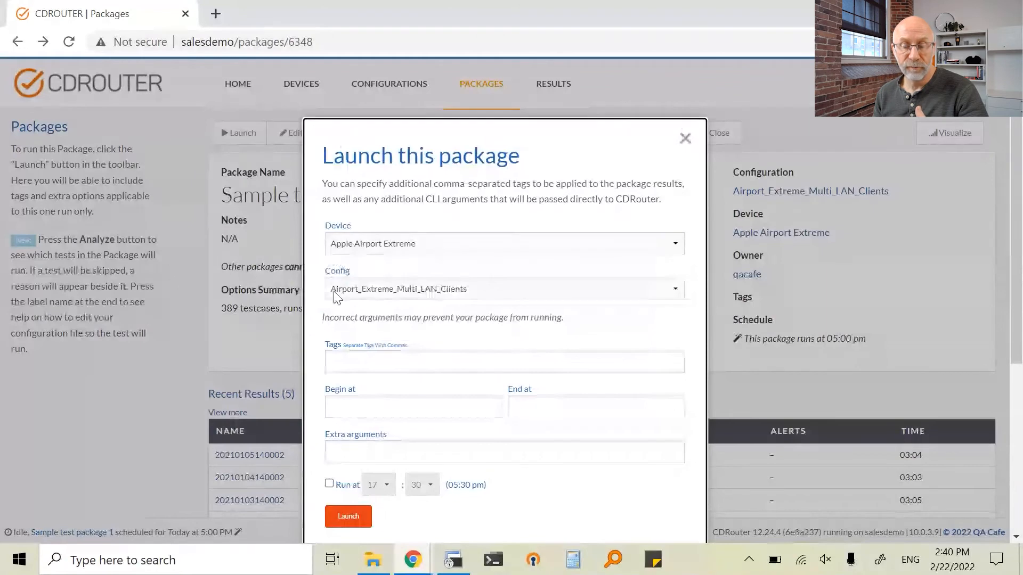
{"action": "scroll", "coordinate": [351, 458], "scroll_direction": "down", "scroll_amount": 3}
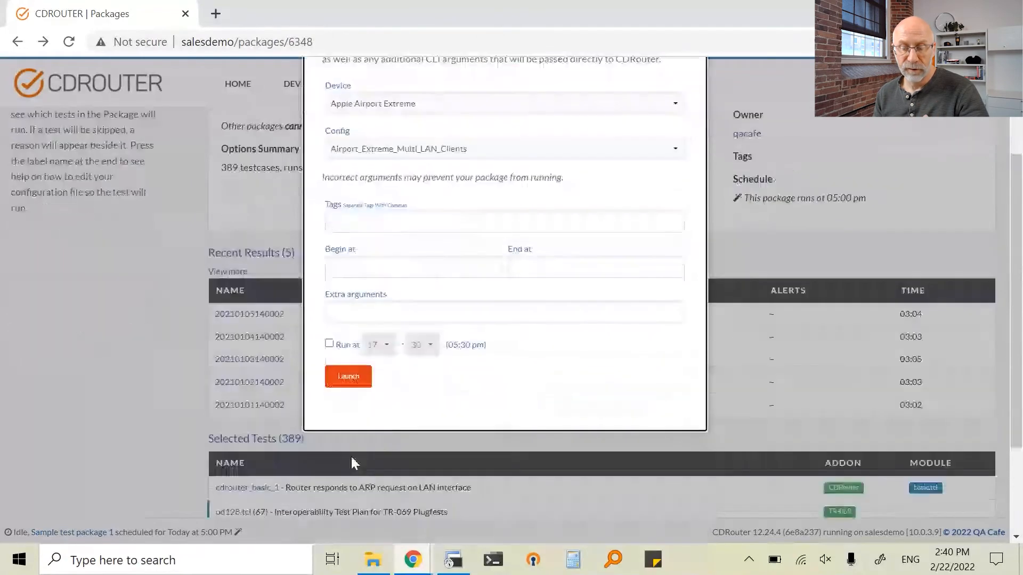
{"action": "left_click", "coordinate": [349, 376]}
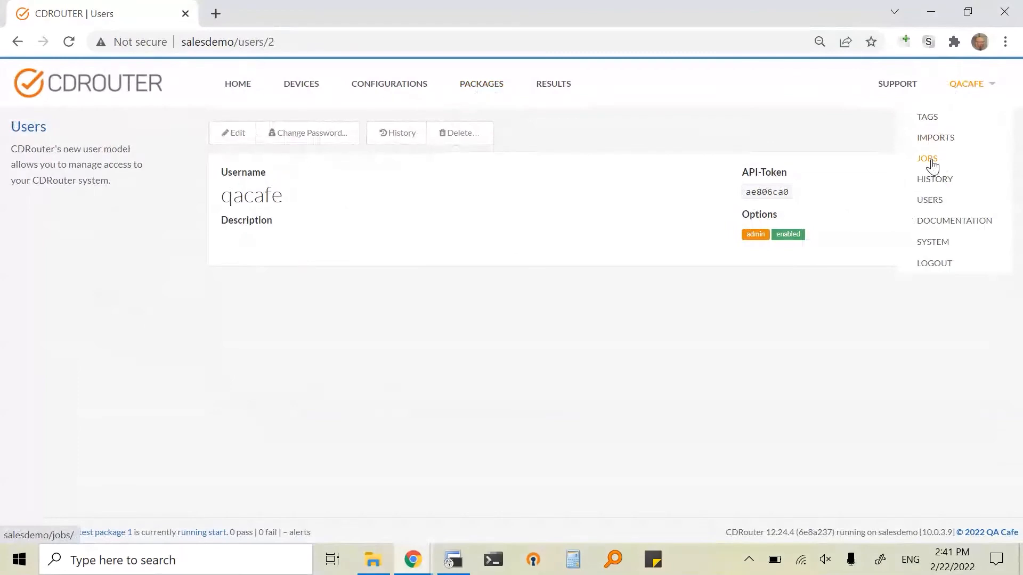
{"action": "left_click", "coordinate": [930, 160]}
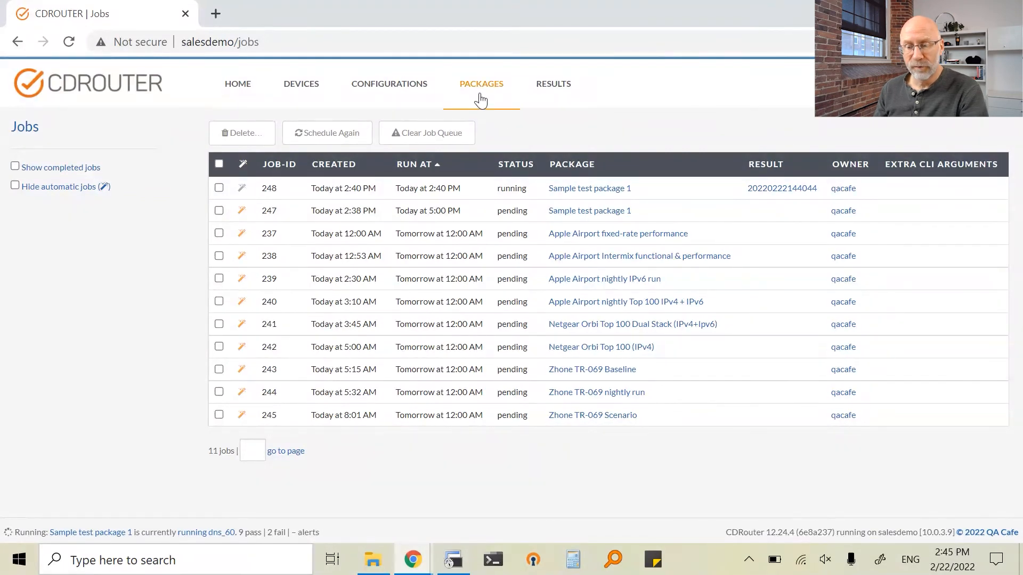
Launch "Apple Airport Intermix functional & performance", "Apple Airport nightly IPv6 run" and "Netgear Orbi Top 100 (IPv4)" together, and display the jobs list
{"action": "left_click", "coordinate": [478, 87]}
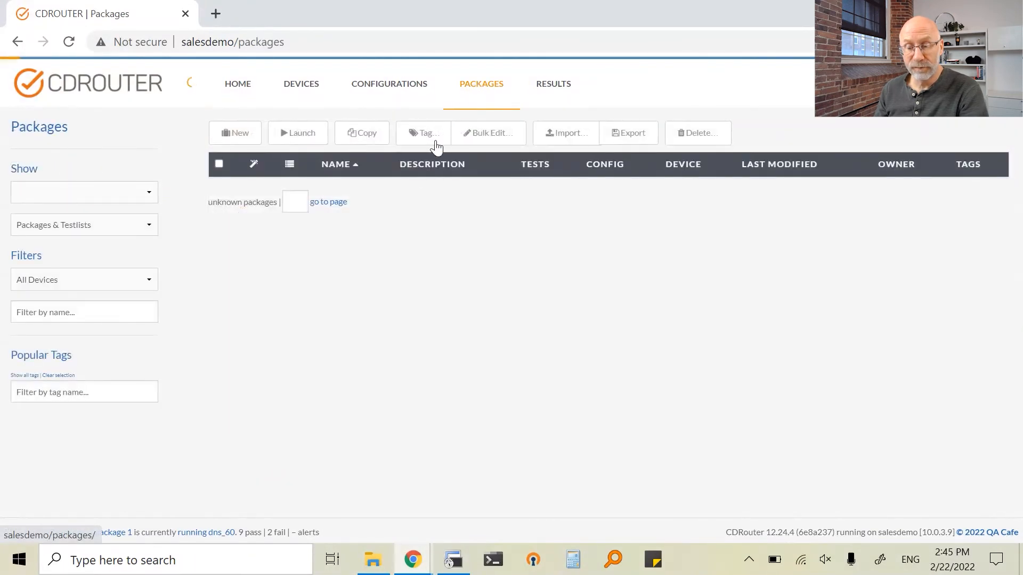
{"action": "left_click", "coordinate": [219, 247]}
{"action": "left_click", "coordinate": [219, 289]}
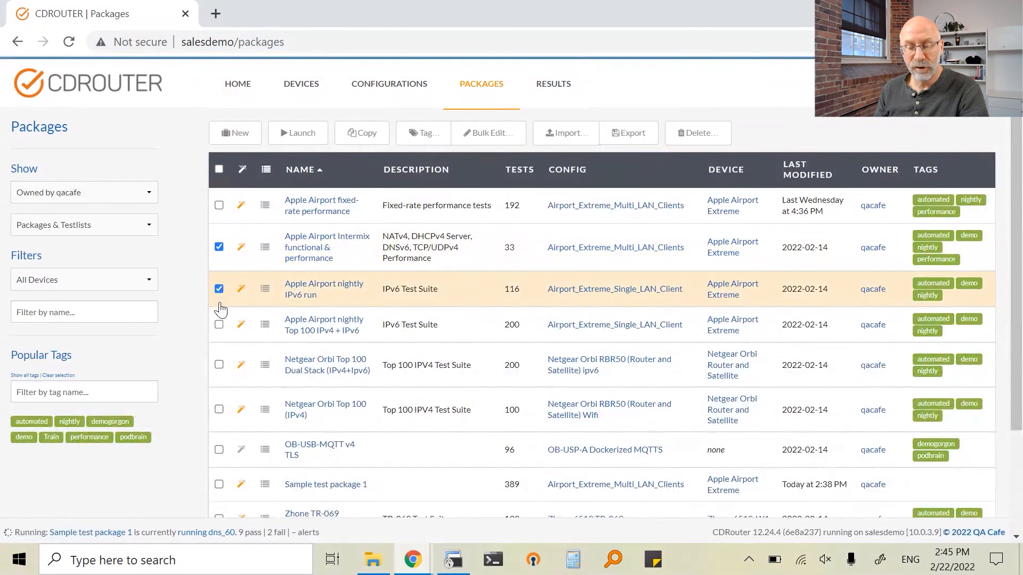
{"action": "left_click", "coordinate": [219, 409]}
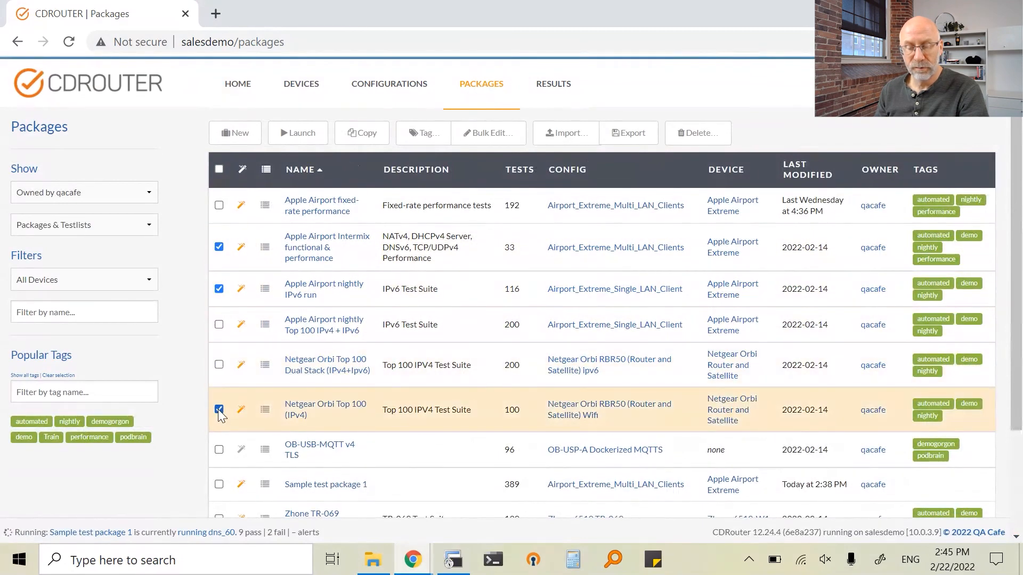
{"action": "left_click", "coordinate": [314, 142]}
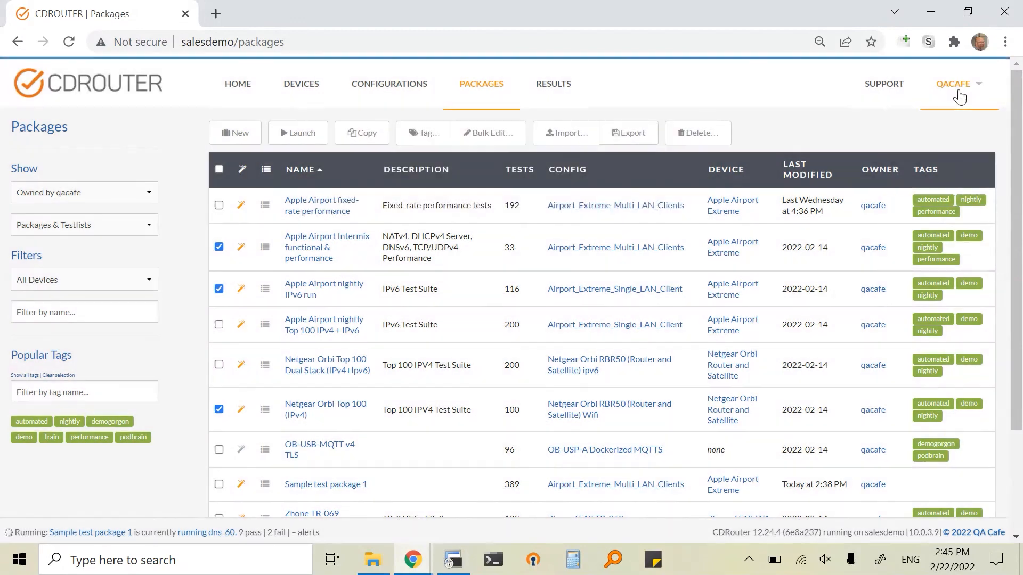
{"action": "mouse_move", "coordinate": [959, 95]}
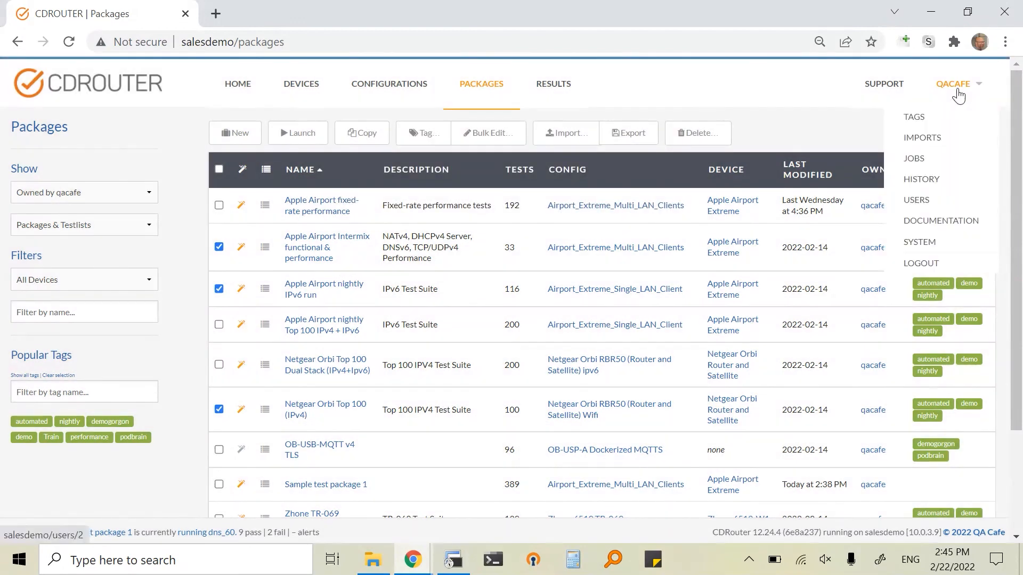
{"action": "left_click", "coordinate": [925, 161]}
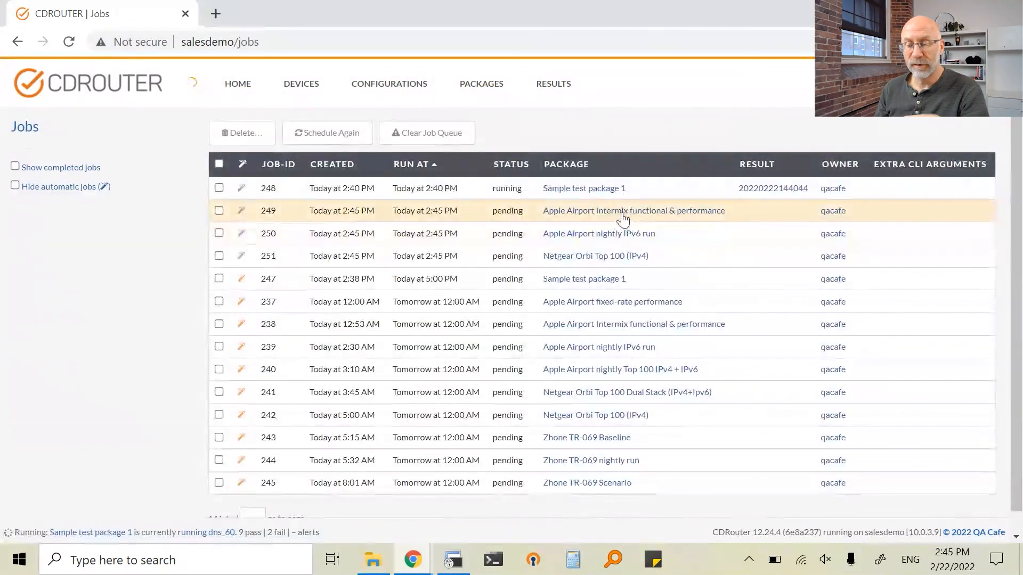